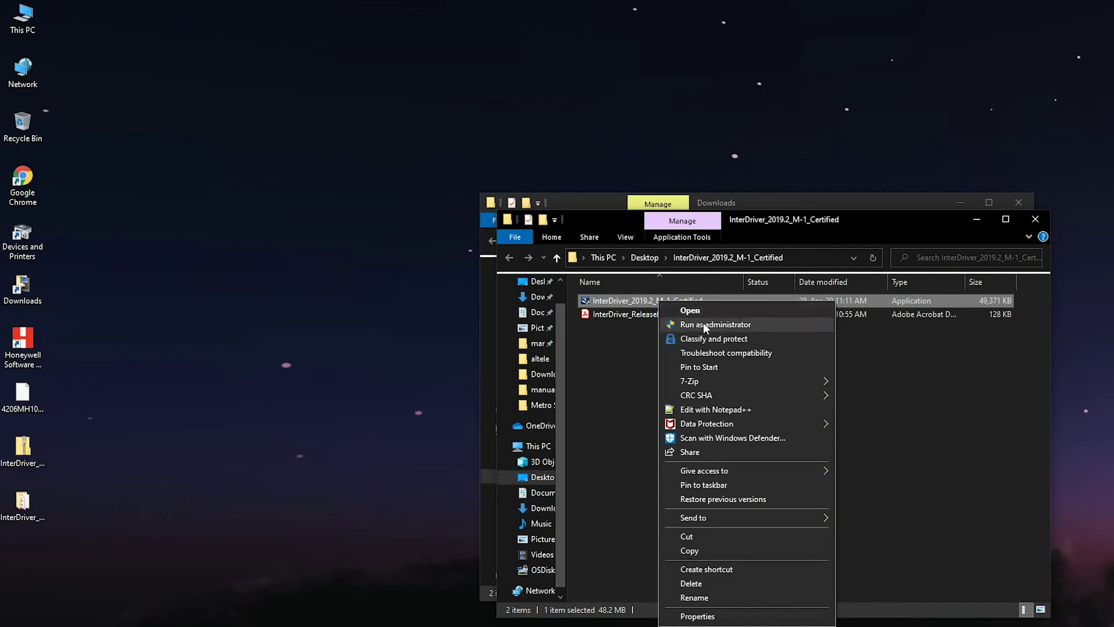
Run the InterDriver installer as administrator and browse Printers > Printer Drivers > Windows Print Drivers
left_click(705, 325)
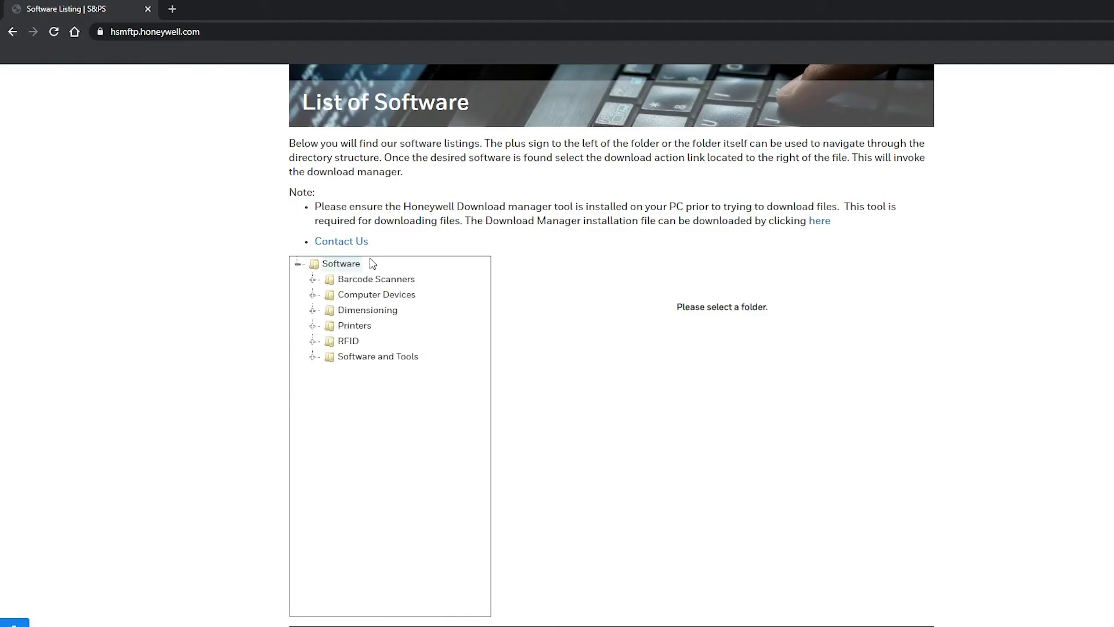
left_click(353, 326)
left_click(610, 384)
left_click(589, 423)
left_click(594, 422)
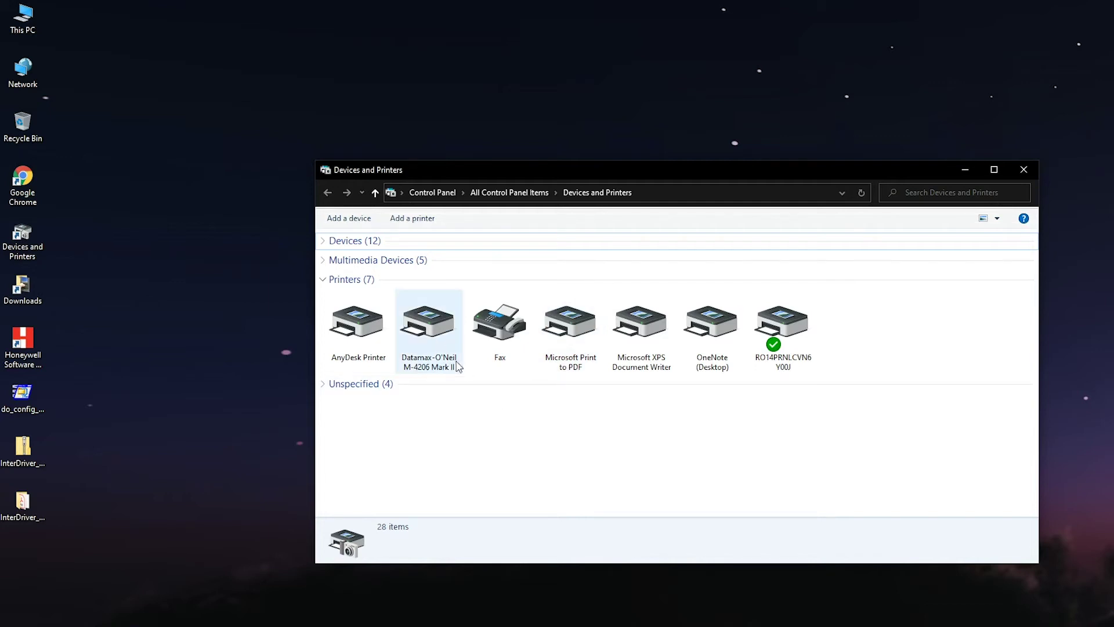
Set the Datamax-O'Neil M-4206 Mark II to print directly to the printer in its Advanced properties
left_click(436, 342)
right_click(436, 342)
left_click(481, 390)
left_click(636, 365)
left_click(561, 527)
left_click_drag(696, 333, 706, 286)
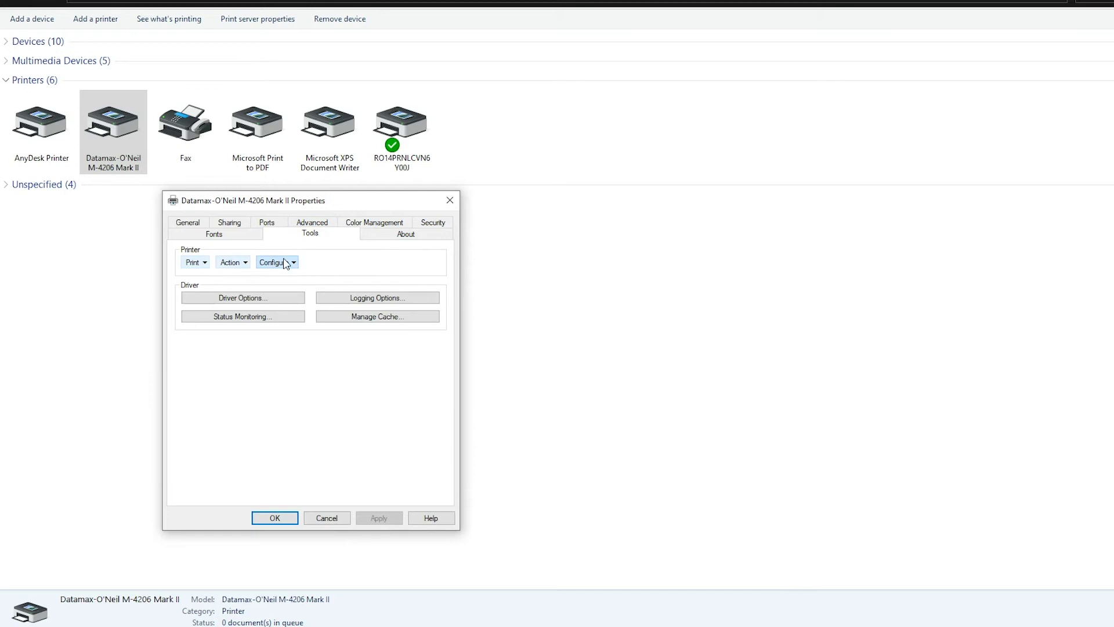
Bring up the printer's Configuration window and its reset/send configuration actions
left_click(285, 263)
left_click(340, 314)
left_click(225, 533)
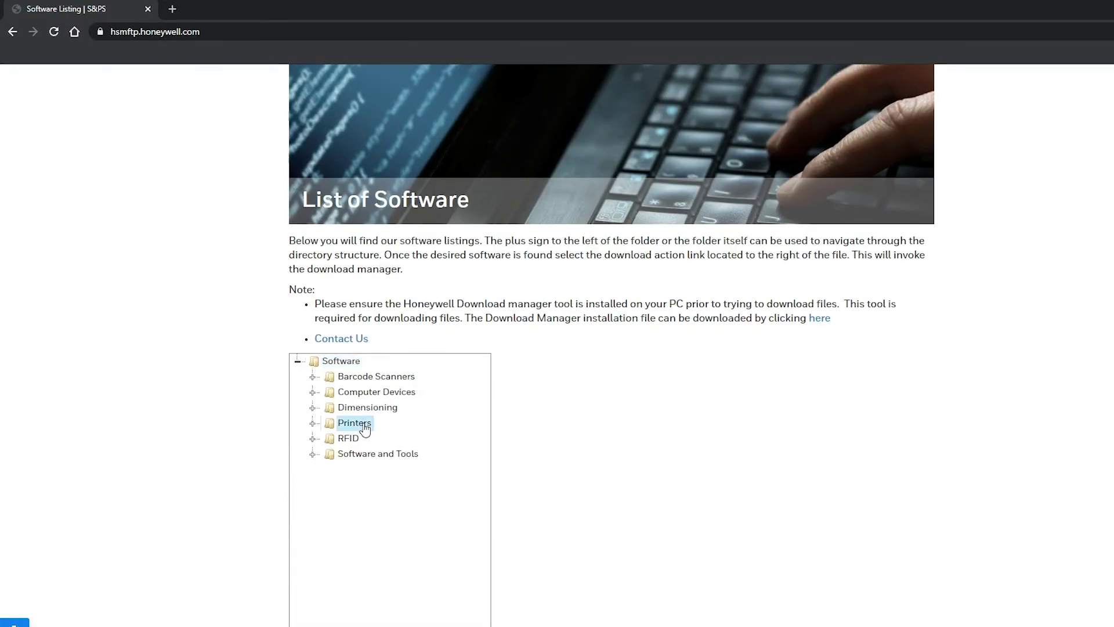
scroll(437, 442, "down", 2)
Download NETira CT from Printers > Printer Software and Drivers > Printer Configuration Tools
left_click(449, 393)
left_click(449, 393)
left_click(467, 450)
left_click(542, 422)
left_click(838, 299)
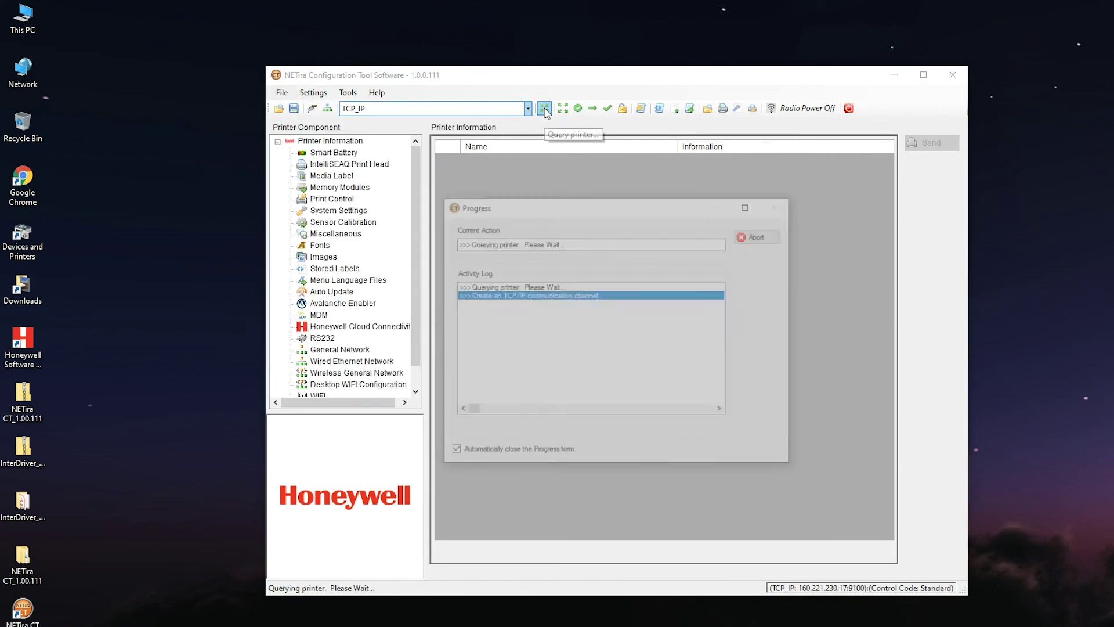
Request factory default settings at level 0 via Tools > Set Default Settings and Set
left_click(347, 92)
left_click(402, 145)
left_click(537, 341)
left_click(539, 352)
left_click(783, 336)
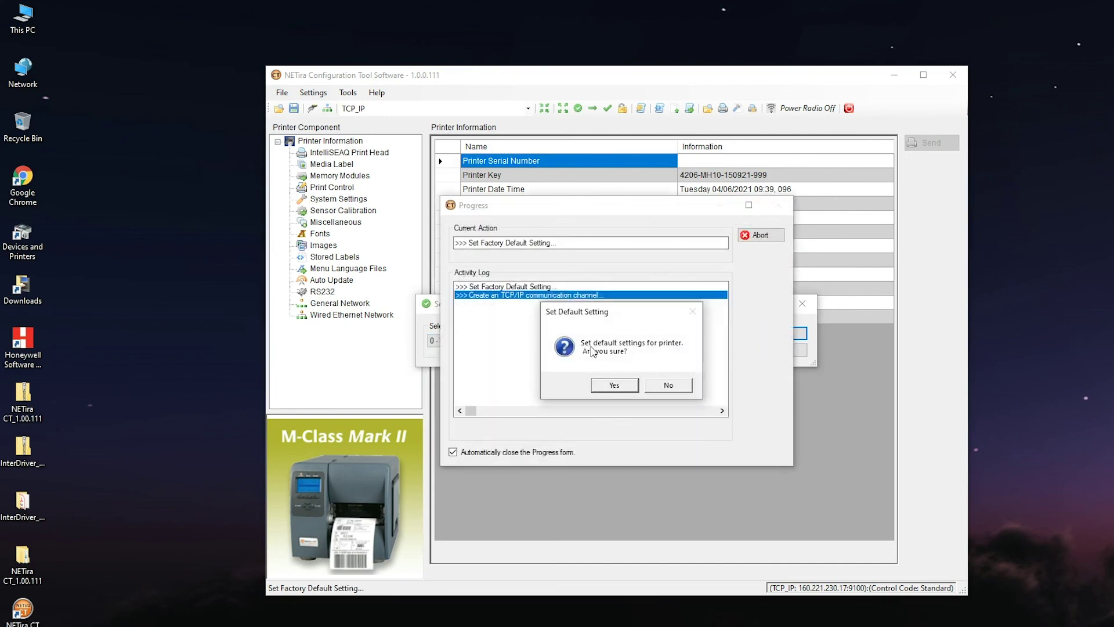